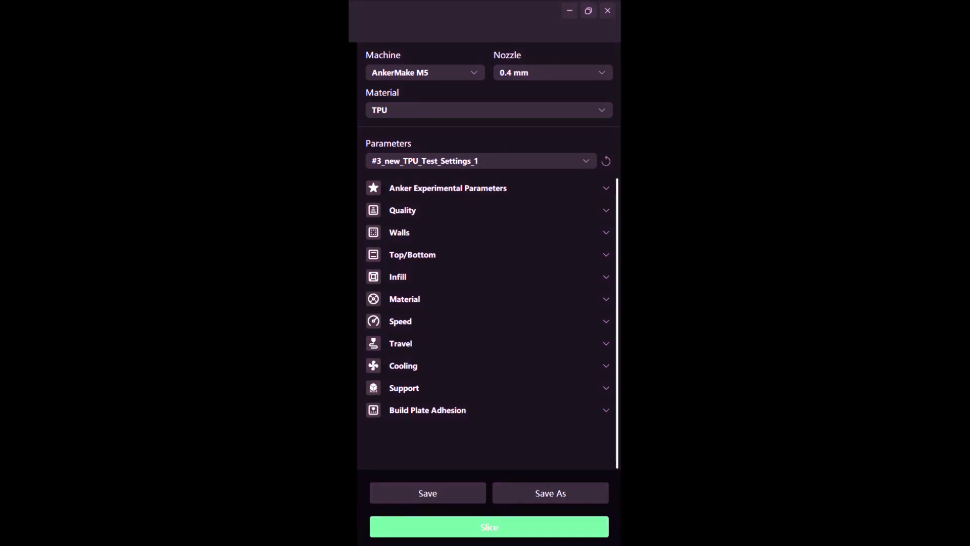
# - Load the parameter preset #3_new_TPU_Test_Settings_7 and review its Quality settings for layer height and line widths
pyautogui.click(581, 160)
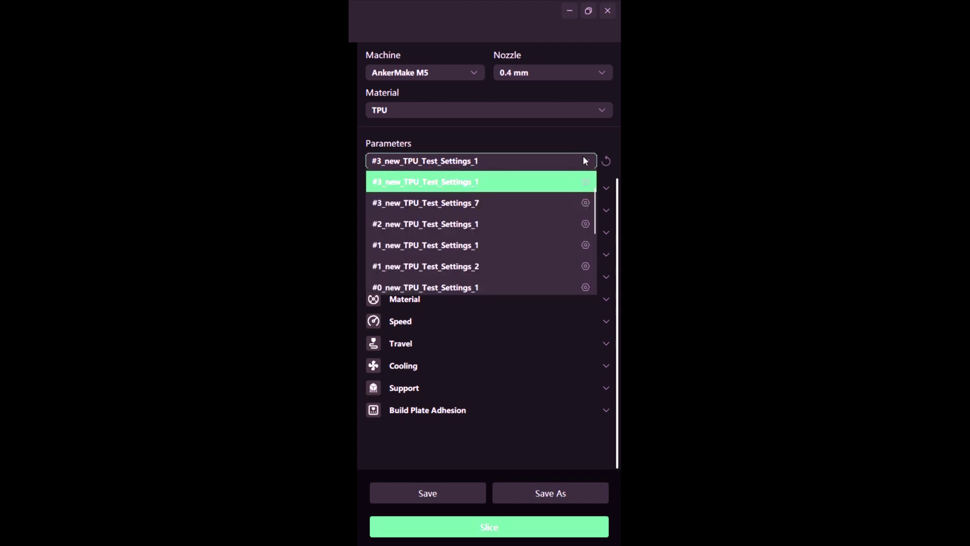
pyautogui.click(497, 203)
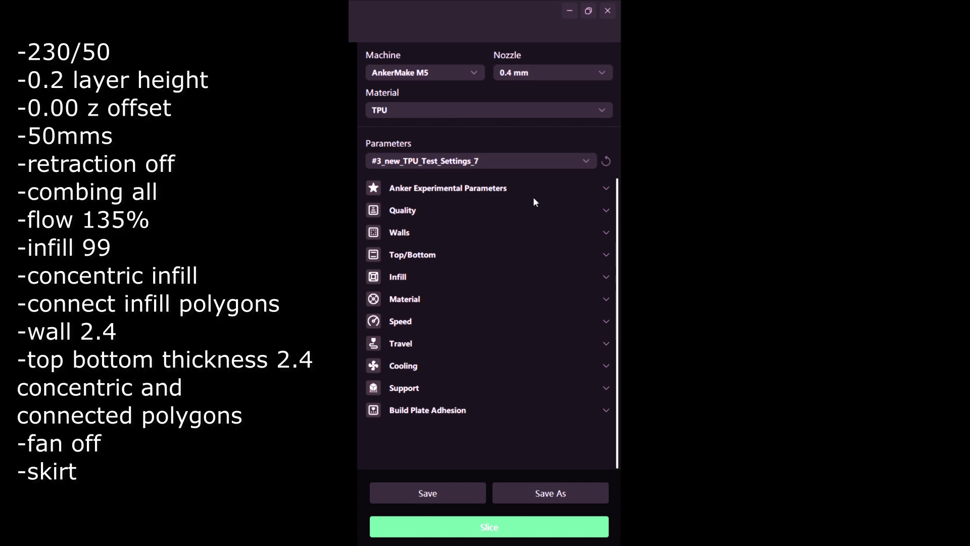
pyautogui.click(607, 210)
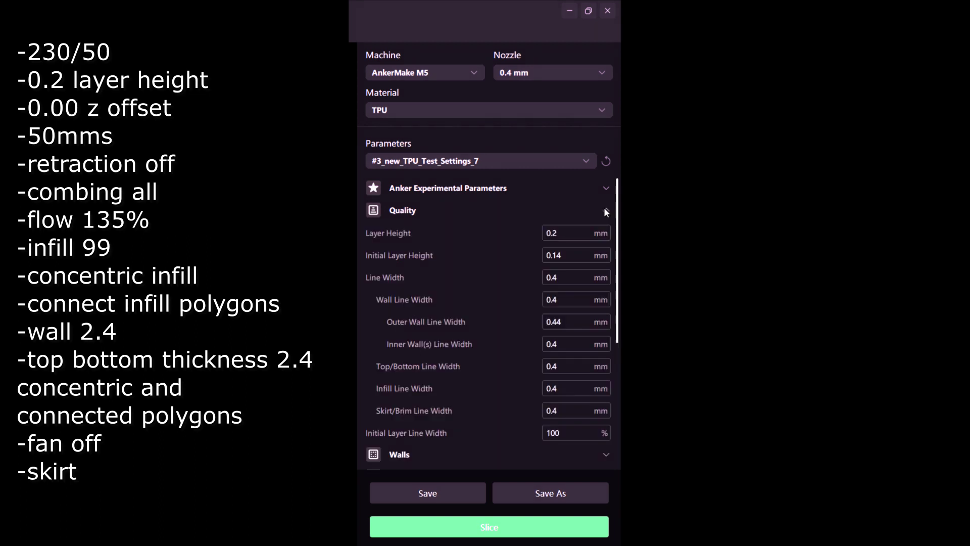
pyautogui.click(605, 210)
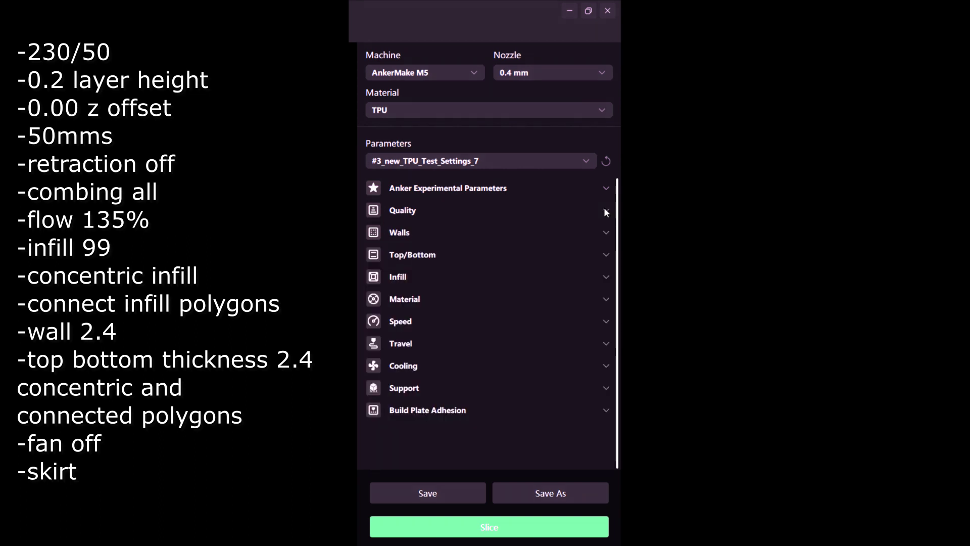
# - Review the preset's Walls settings, from wall thickness and line count through overlap compensation to seam alignment
pyautogui.click(606, 211)
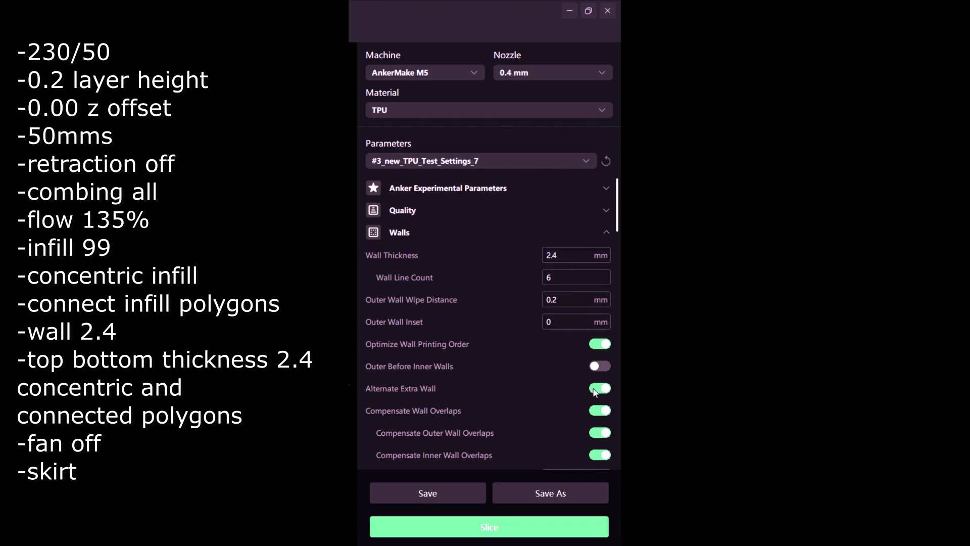
pyautogui.scroll(-2, 563, 387)
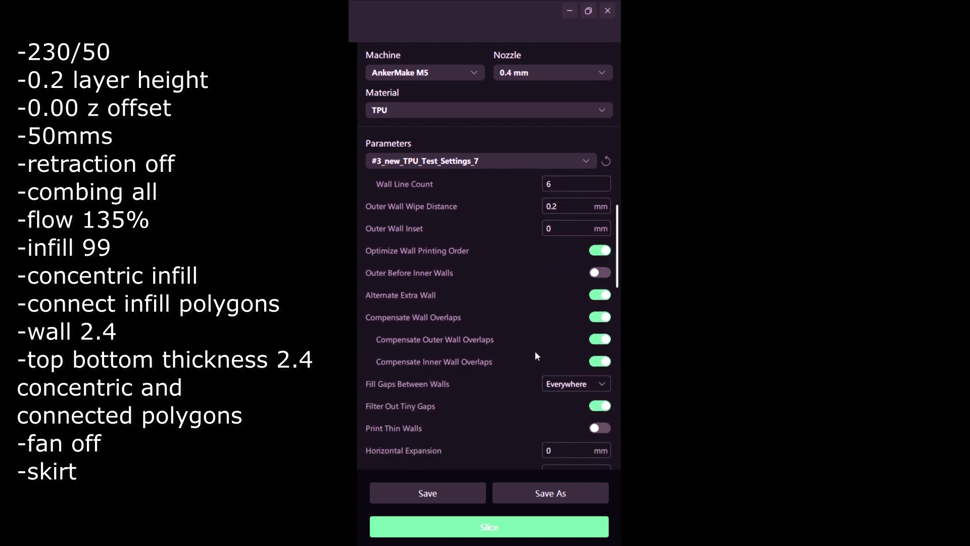
pyautogui.scroll(-1, 537, 355)
pyautogui.scroll(-2, 529, 354)
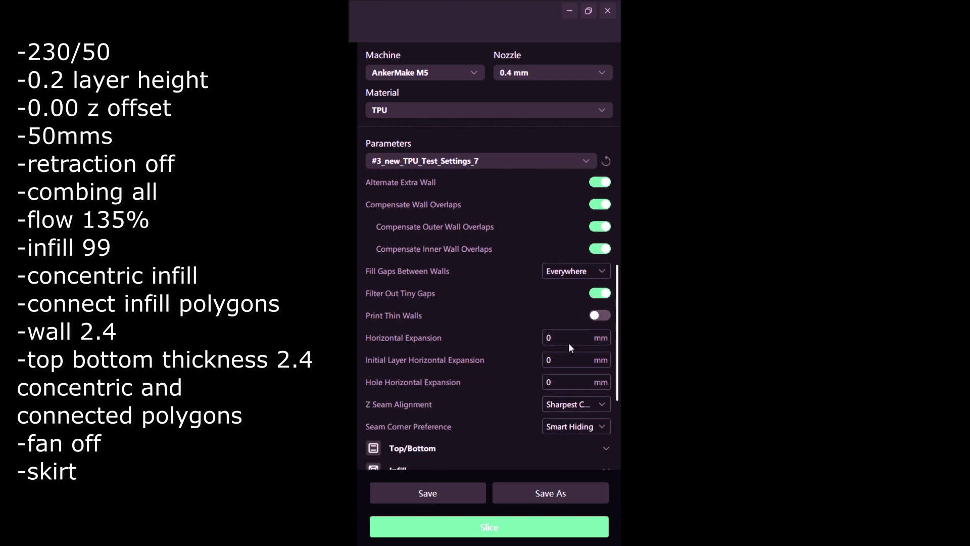
pyautogui.click(599, 255)
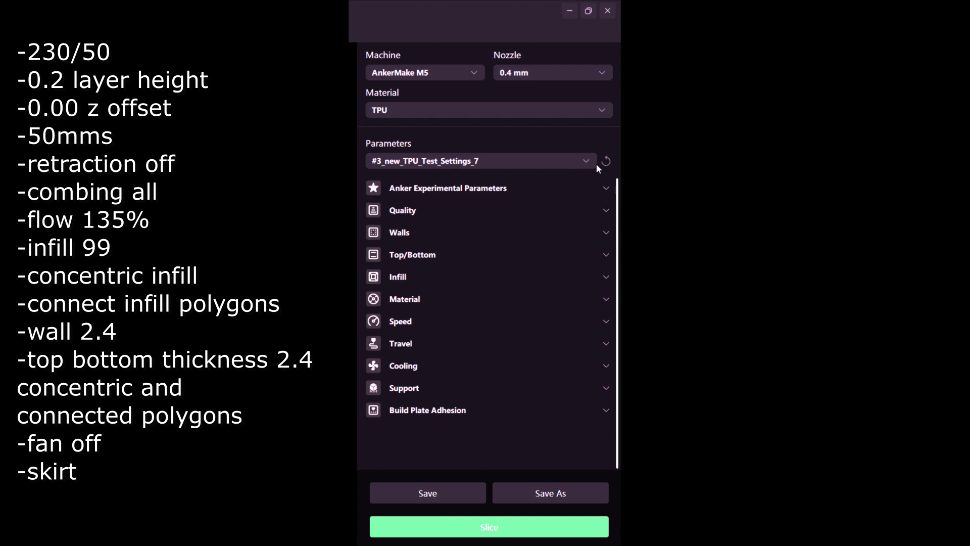
# - Review the Top/Bottom settings, including thickness, layer counts, pattern, connected polygons and skin widths
pyautogui.click(606, 255)
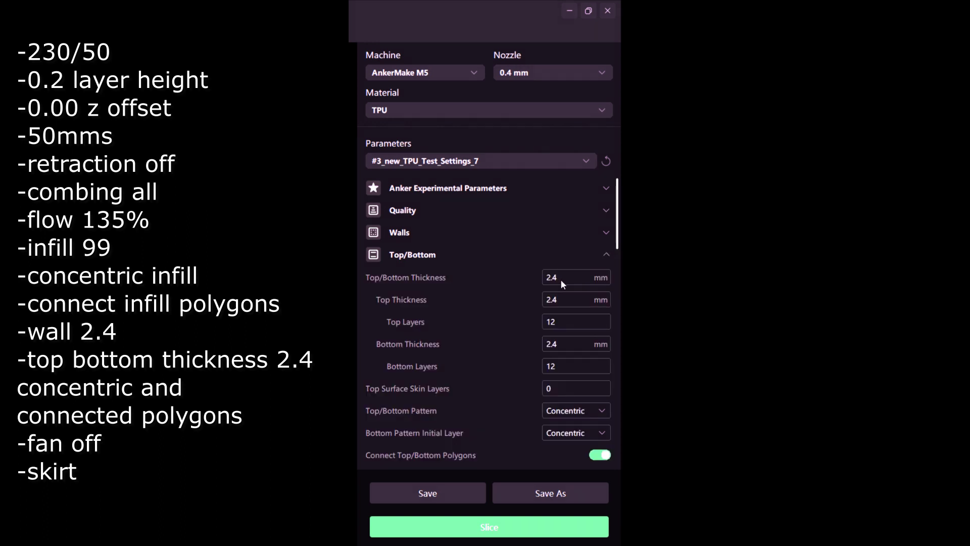
pyautogui.scroll(-3, 556, 314)
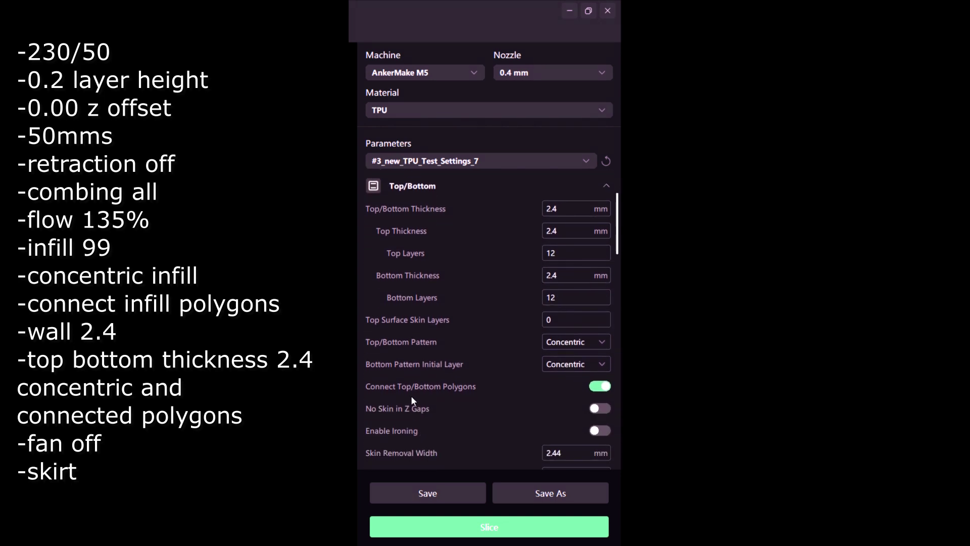
pyautogui.scroll(-6, 556, 386)
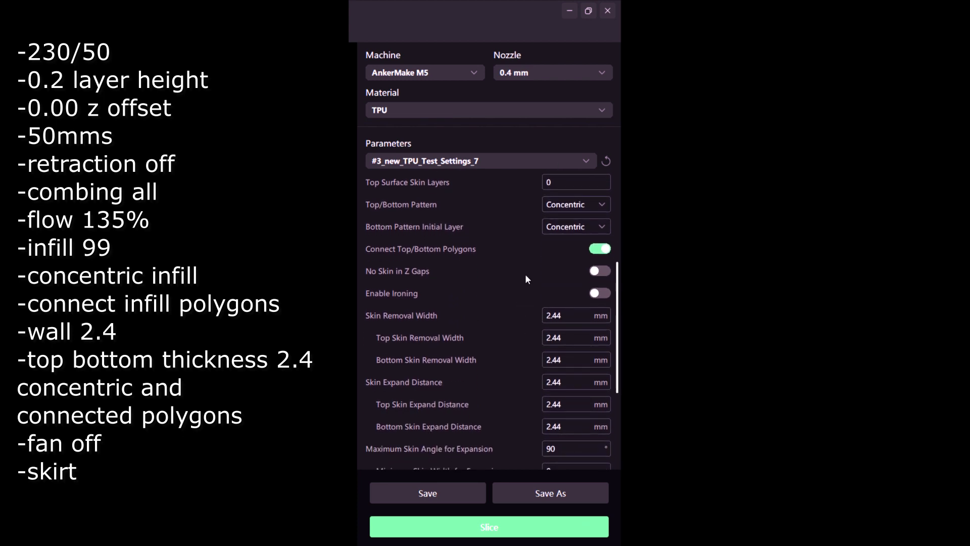
pyautogui.scroll(-3, 526, 276)
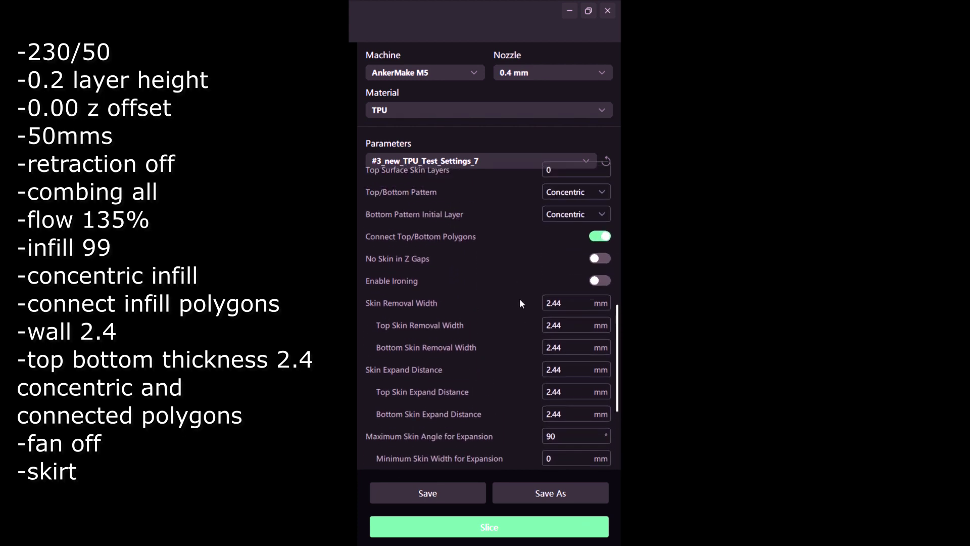
pyautogui.scroll(9, 520, 302)
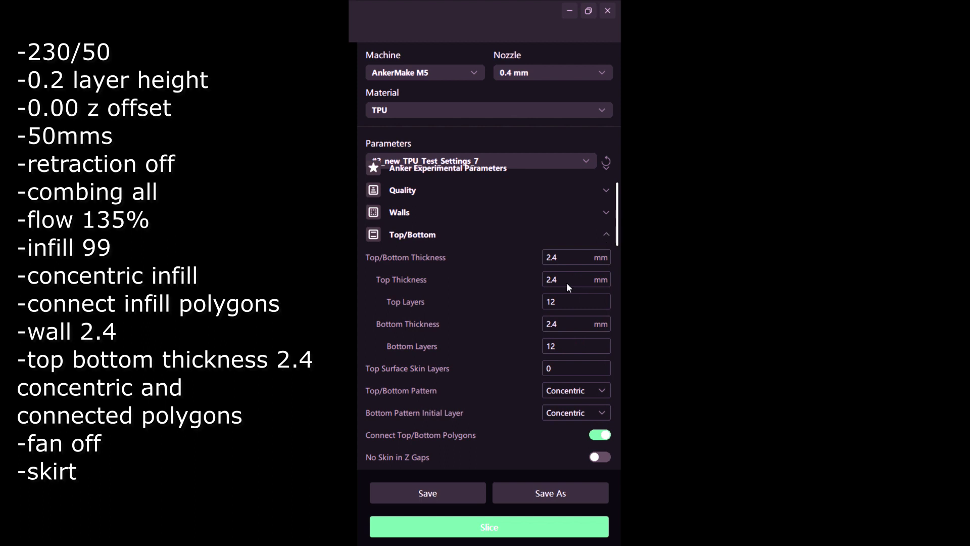
# - Examine the Infill settings, including density, pattern, connected lines and polygons, overlap and infill order
pyautogui.click(605, 278)
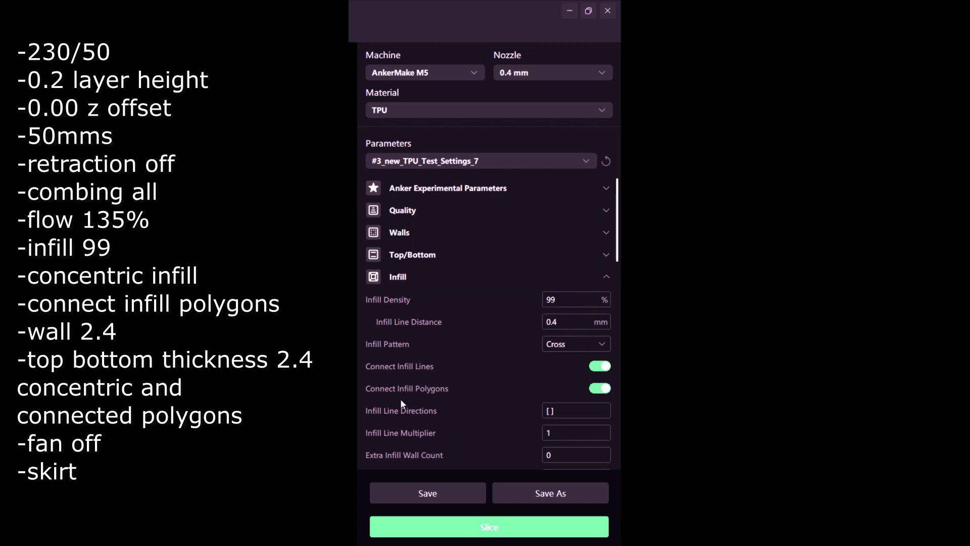
pyautogui.scroll(-5, 571, 399)
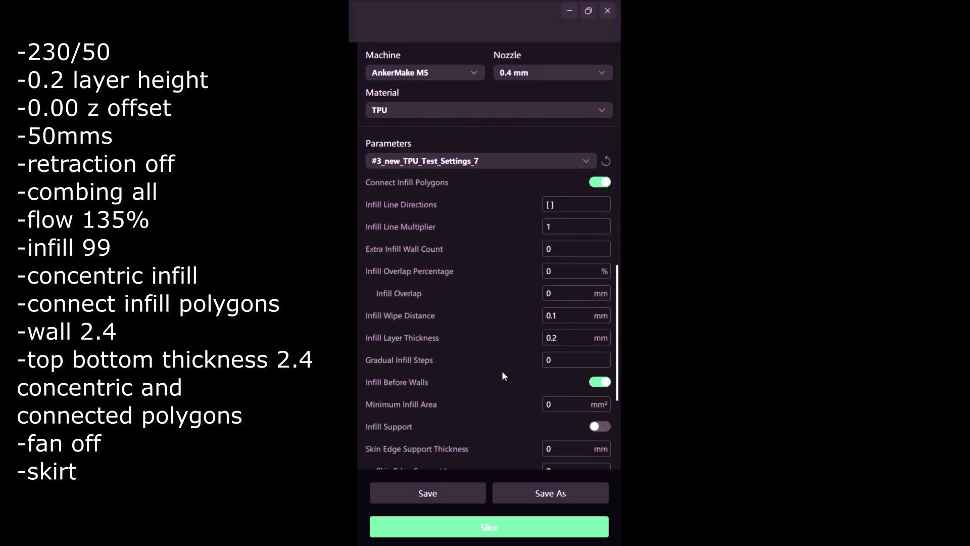
pyautogui.scroll(-2, 503, 373)
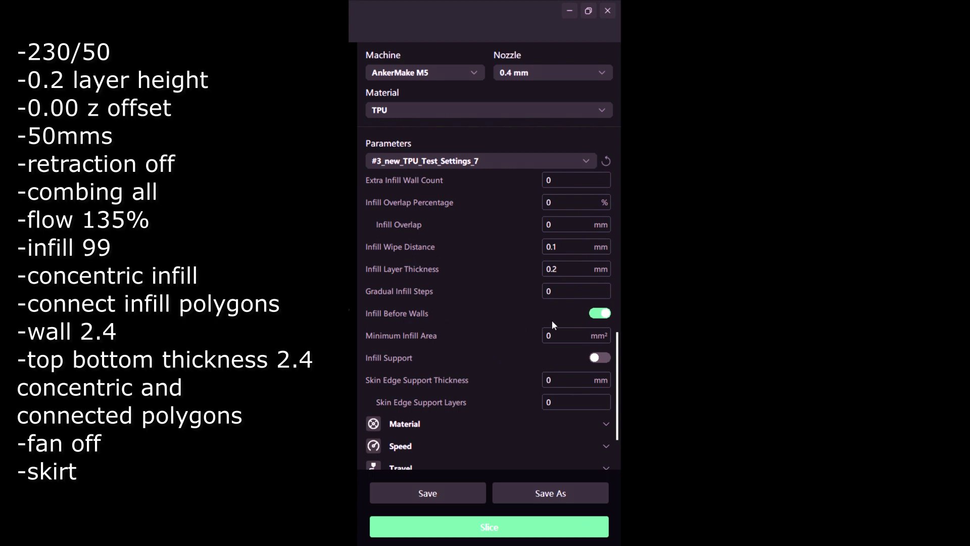
pyautogui.scroll(5, 548, 336)
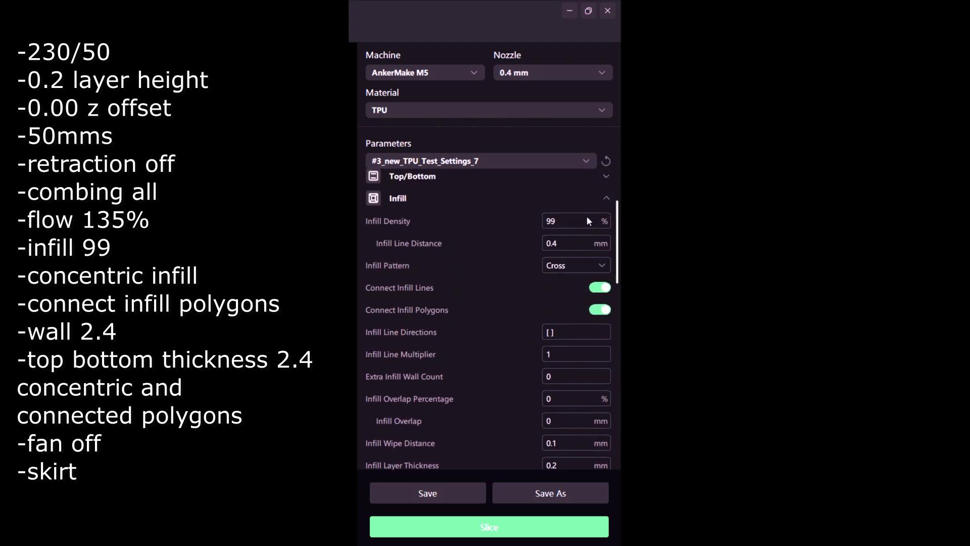
pyautogui.scroll(1, 591, 227)
pyautogui.click(606, 252)
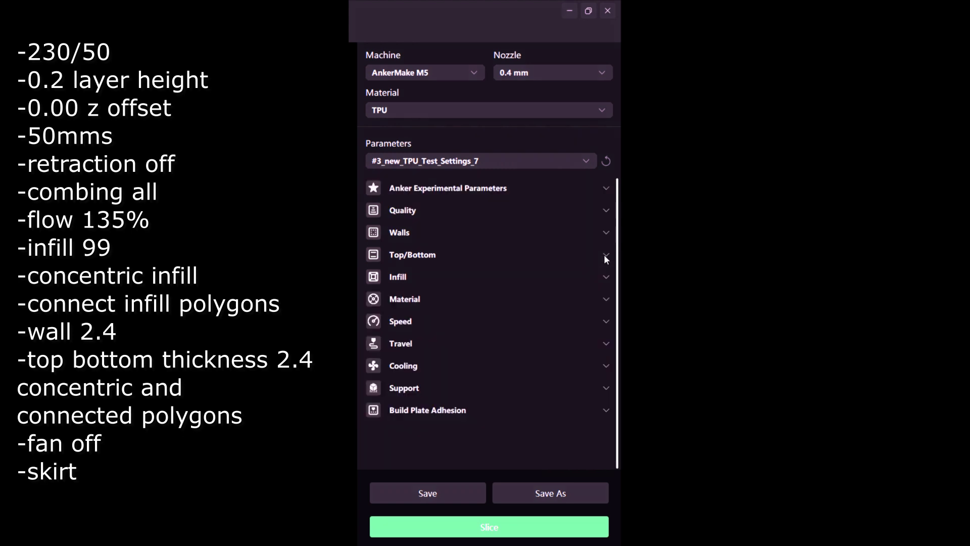
# - Check the Material settings for printing temperature, build plate temperature and all flow percentages
pyautogui.click(606, 299)
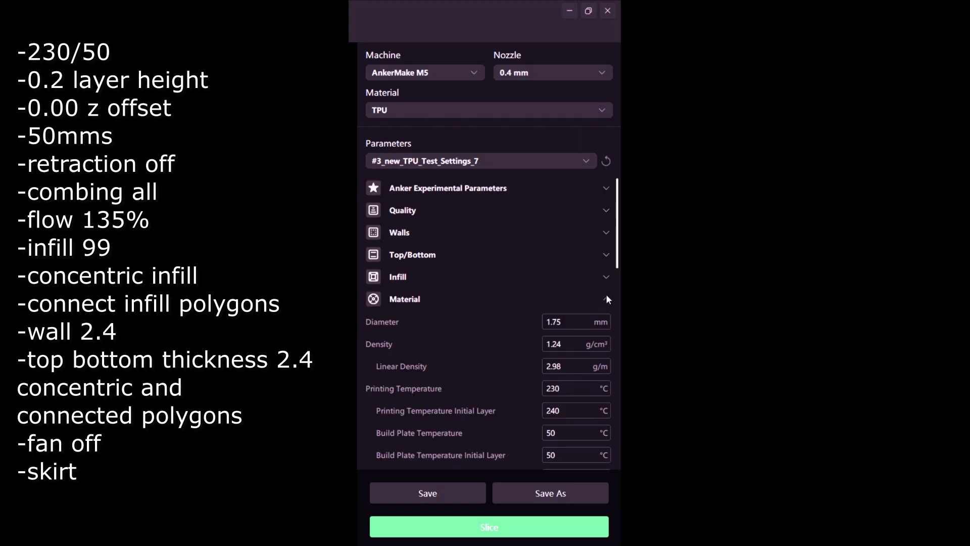
pyautogui.scroll(-2, 529, 308)
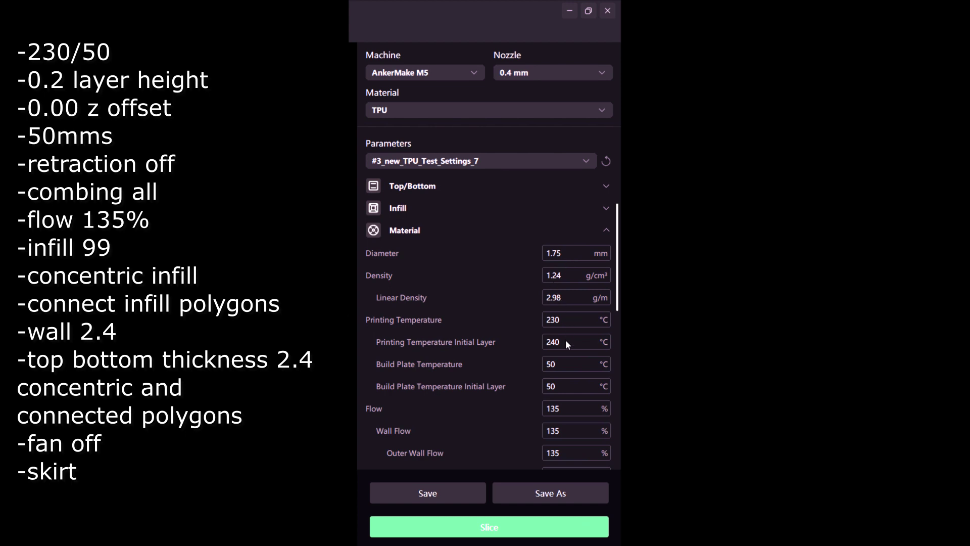
pyautogui.scroll(-4, 565, 342)
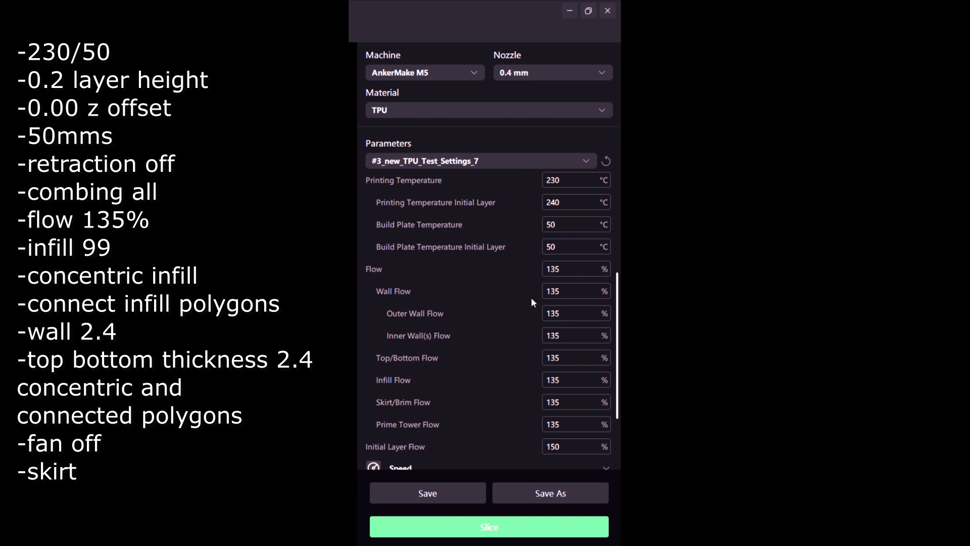
pyautogui.scroll(-4, 530, 301)
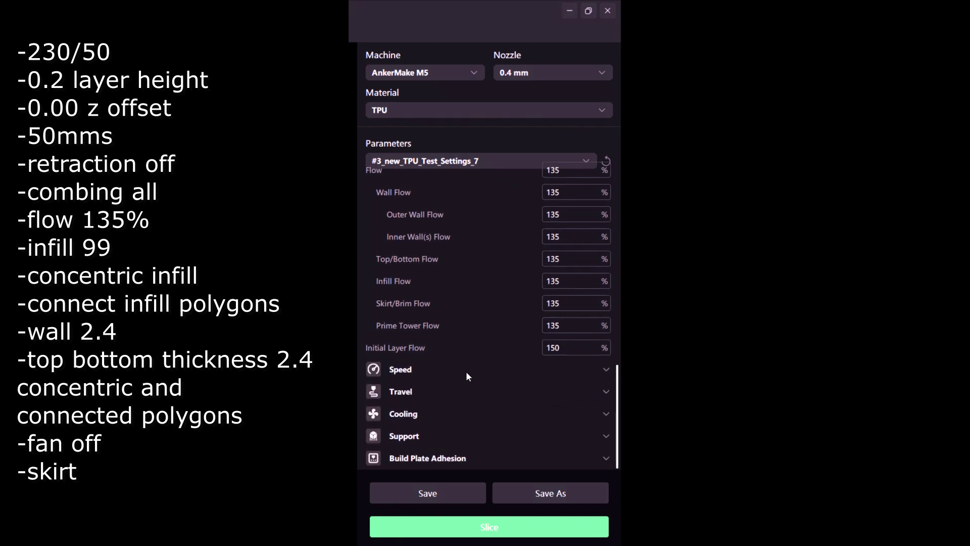
# - Examine the Speed settings for travel, print, wall and initial layer speeds, plus acceleration and jerk control
pyautogui.click(467, 370)
pyautogui.scroll(-5, 488, 341)
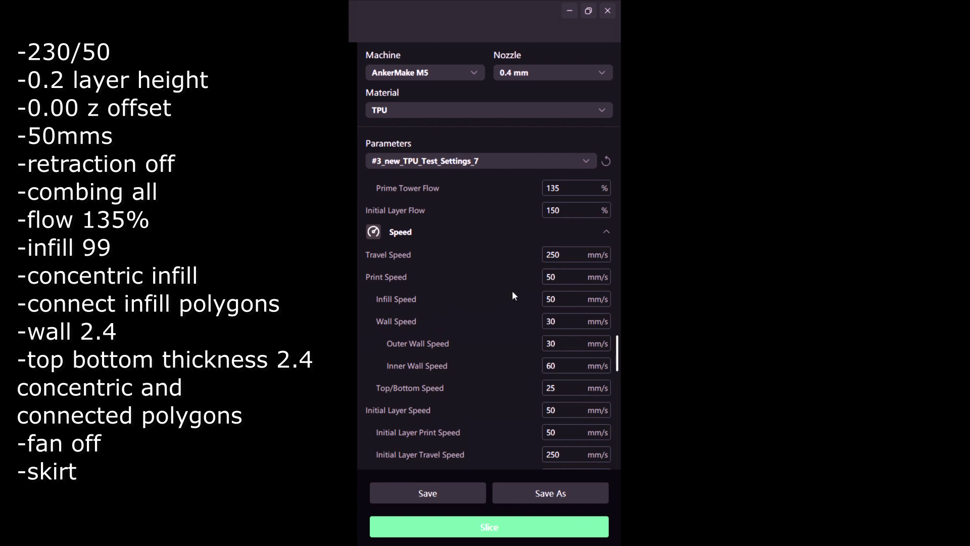
pyautogui.scroll(-3, 507, 290)
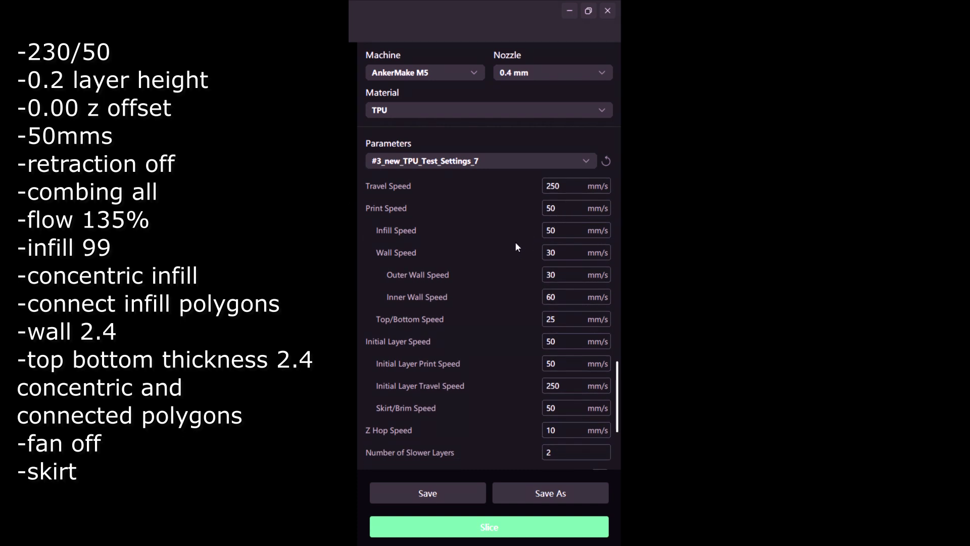
pyautogui.scroll(-5, 514, 242)
pyautogui.scroll(-2, 517, 271)
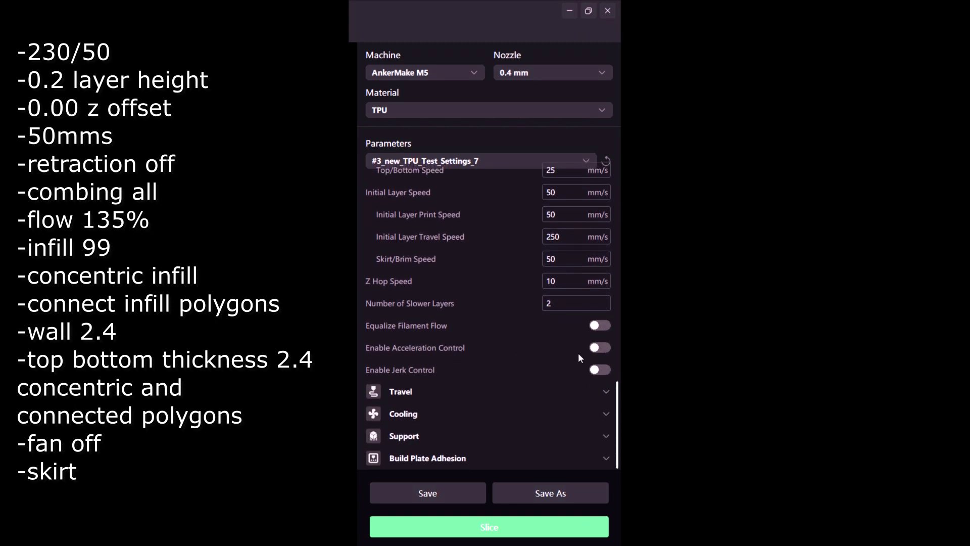
# - Review the Travel settings, including retraction, combing mode and the avoidance options when traveling
pyautogui.click(605, 392)
pyautogui.scroll(-3, 487, 332)
pyautogui.scroll(-3, 487, 332)
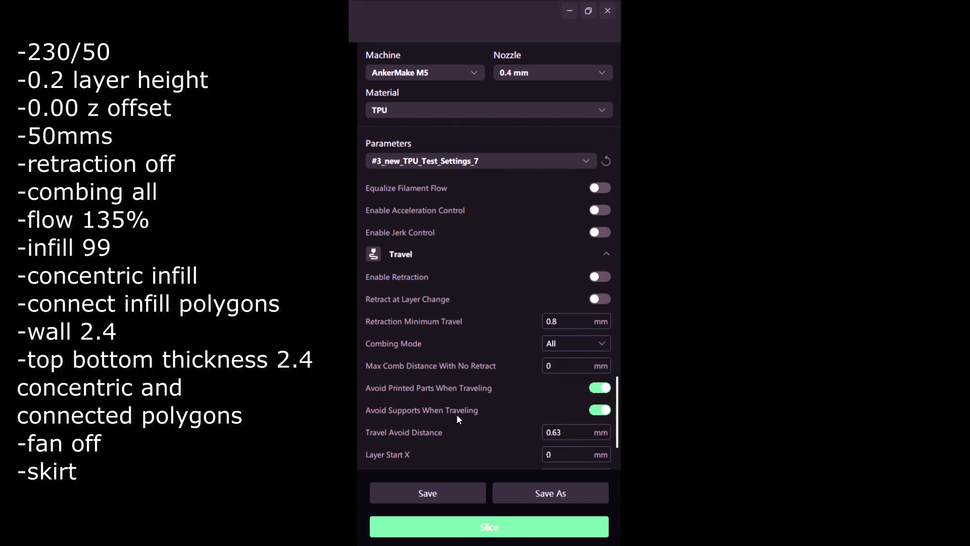
pyautogui.scroll(-2, 529, 375)
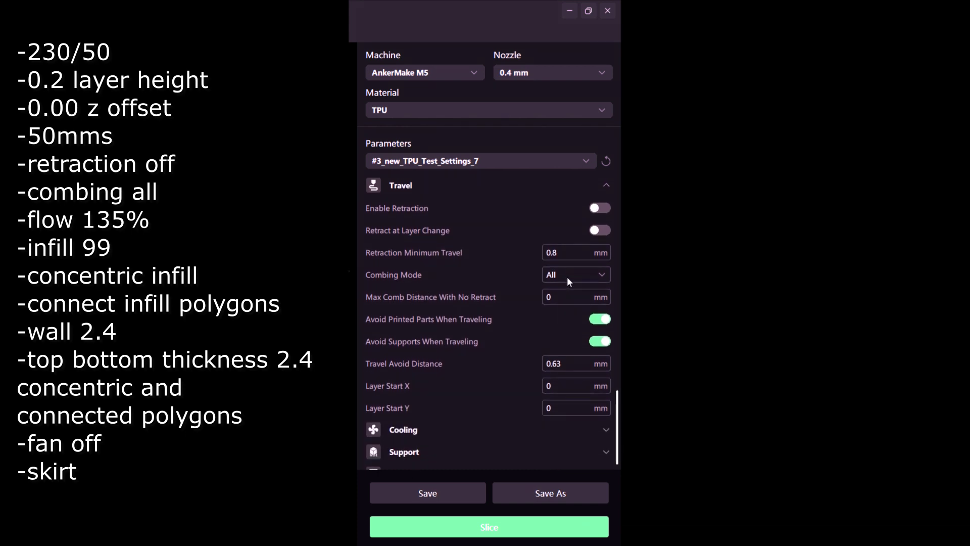
pyautogui.scroll(-1, 508, 326)
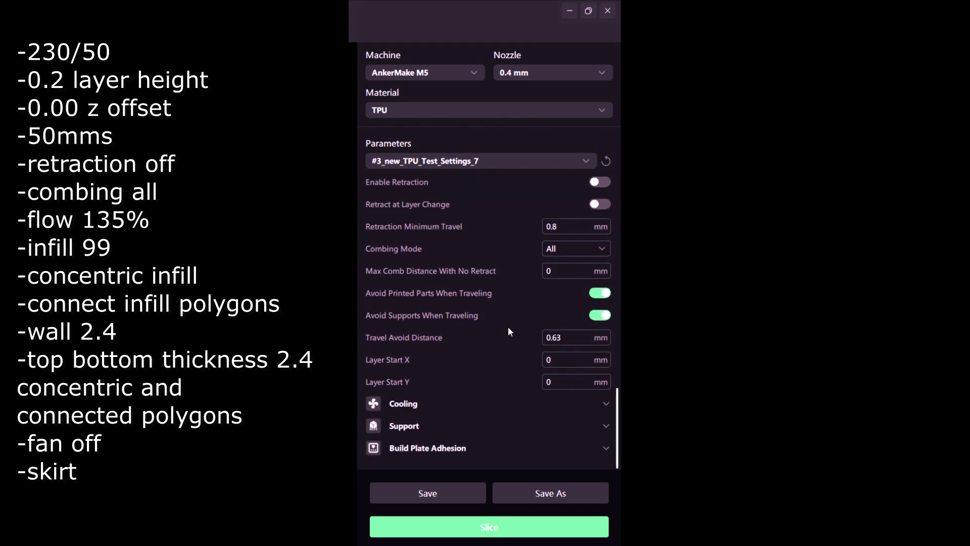
# - Check the Cooling settings for print cooling, fan speed thresholds and minimum layer time, and collapse the section
pyautogui.click(507, 412)
pyautogui.scroll(-4, 500, 384)
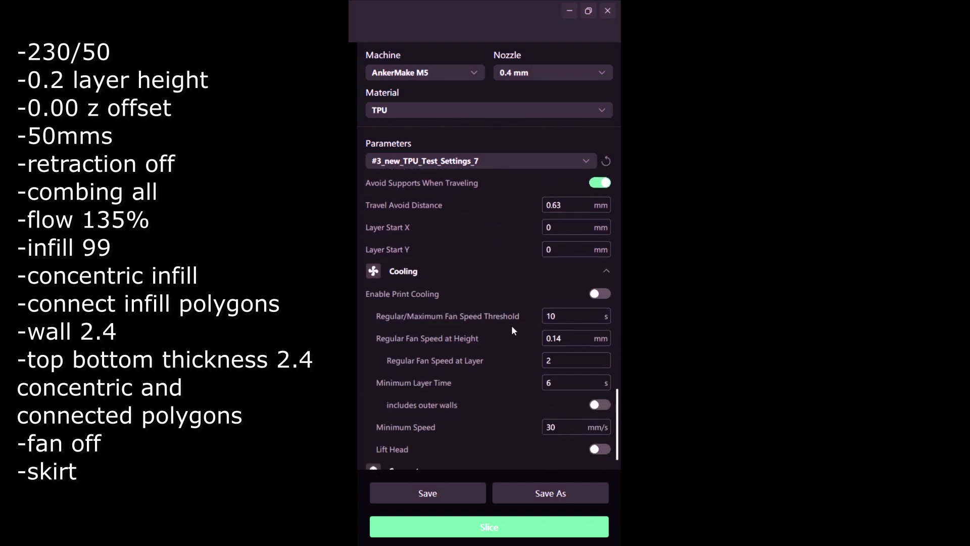
pyautogui.scroll(-1, 475, 303)
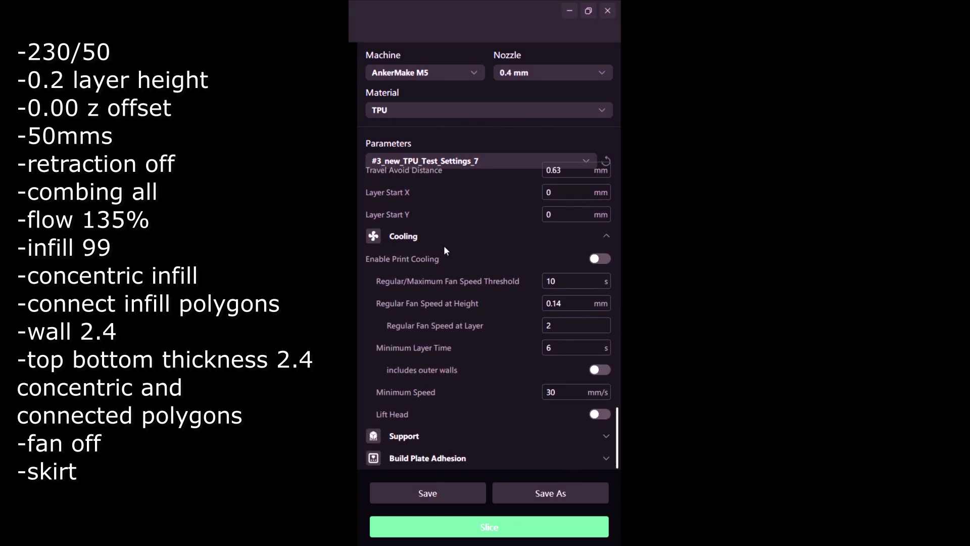
pyautogui.click(470, 237)
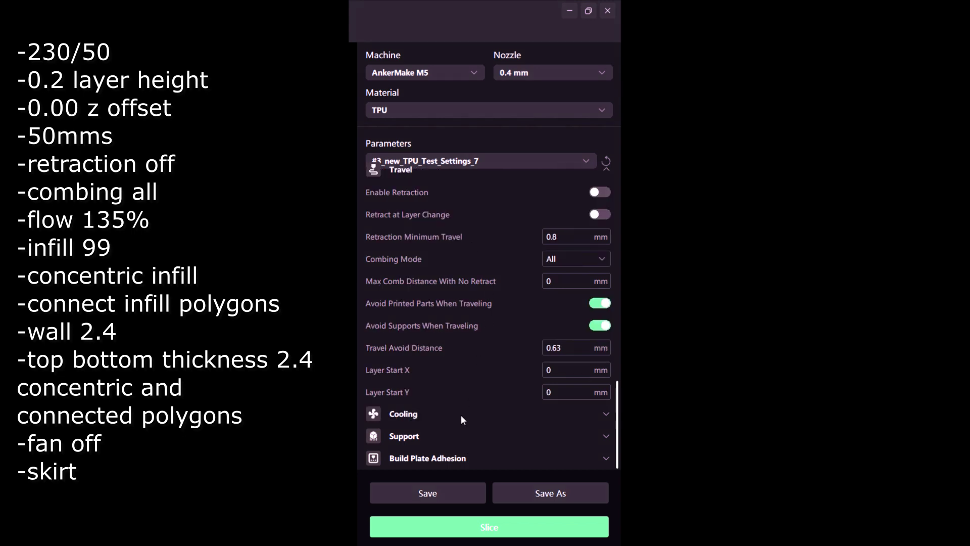
# - Look at the Support section and the Build Plate Adhesion settings, and return to the start of the parameter list
pyautogui.click(456, 434)
pyautogui.click(464, 436)
pyautogui.click(429, 458)
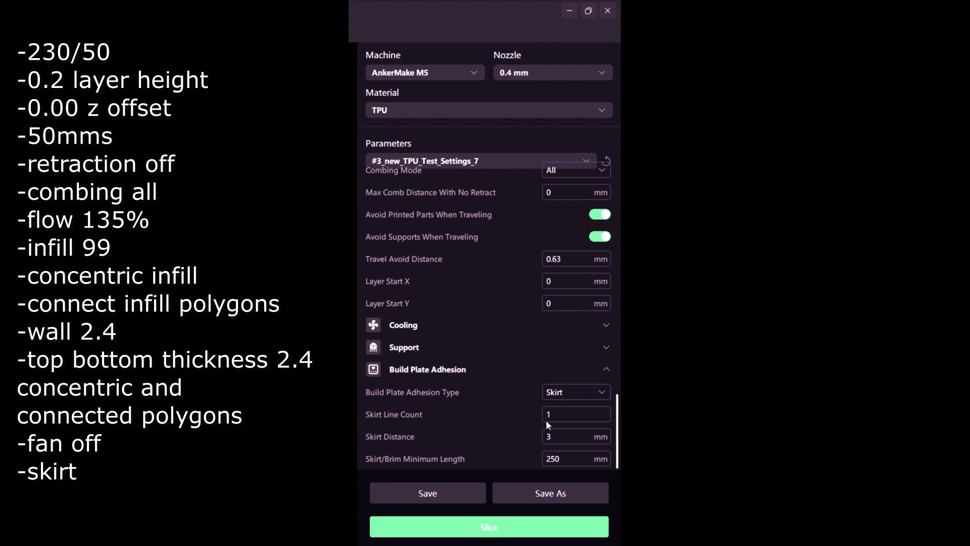
pyautogui.moveTo(617, 438); pyautogui.dragTo(615, 186)
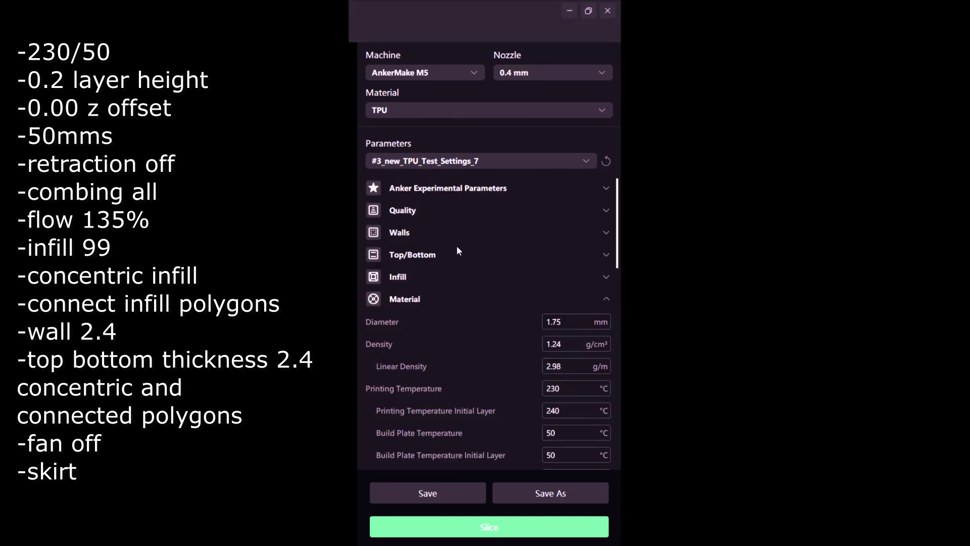